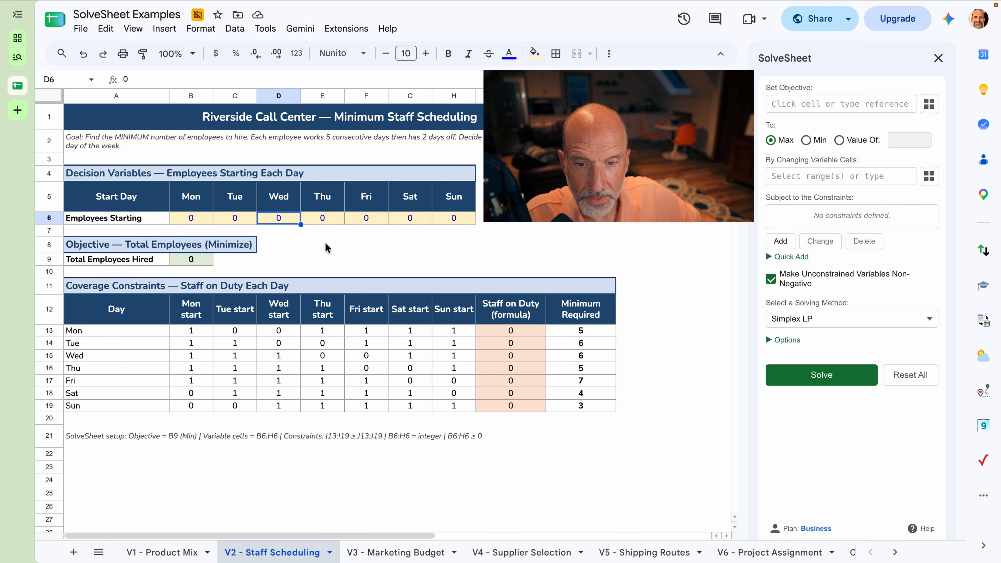
# Step: Inspect the formula behind Total Employees Hired in cell B9 without changing it
pyautogui.click(113, 267)
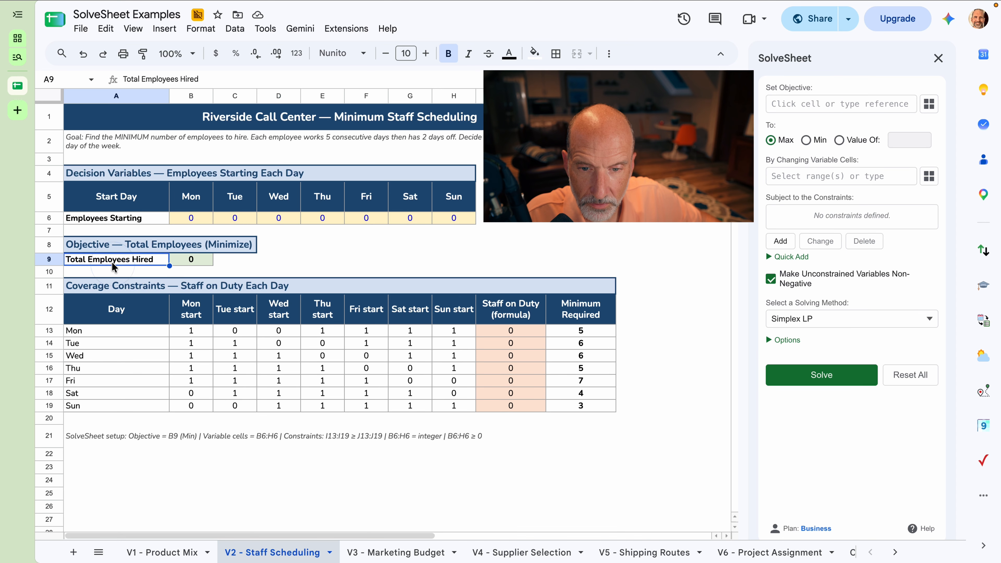
pyautogui.click(205, 263)
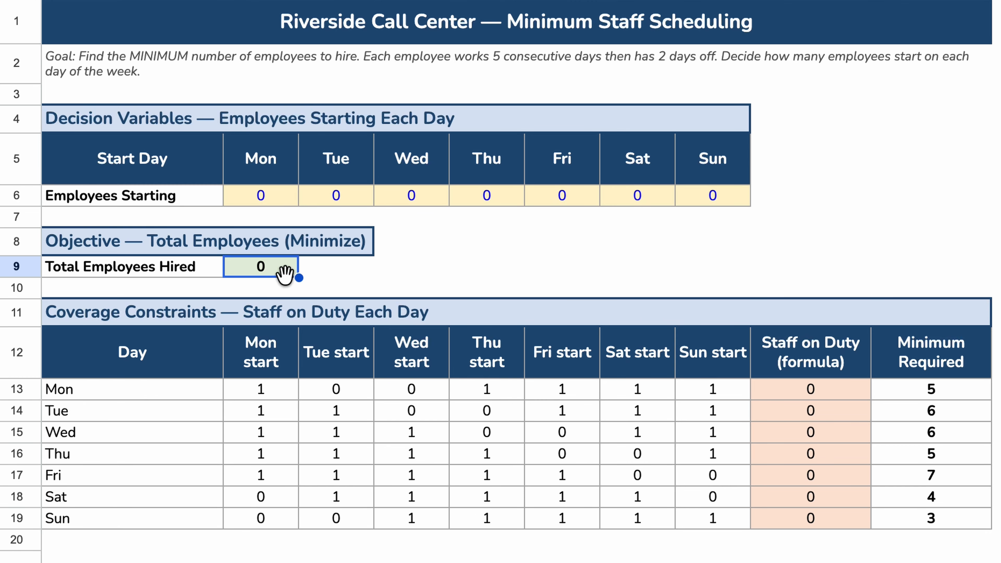
pyautogui.doubleClick(283, 272)
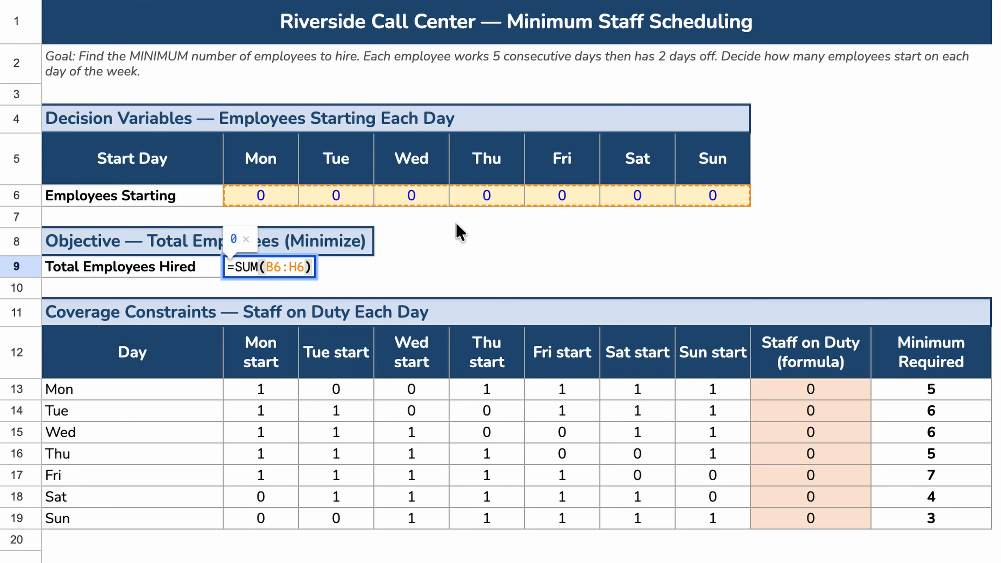
pyautogui.press('Escape')
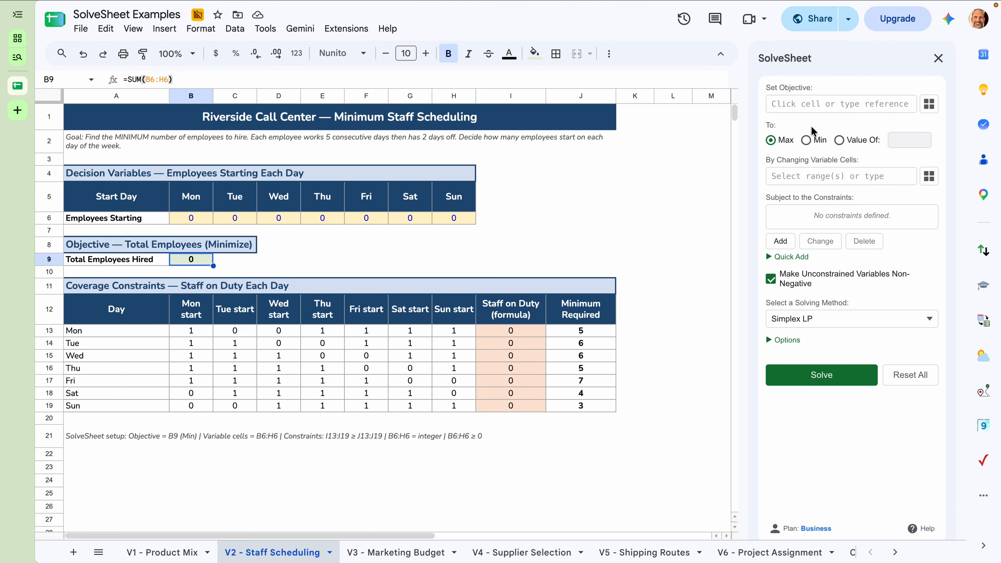
# Step: Set the solver objective to cell B9 and choose to minimize it
pyautogui.click(811, 103)
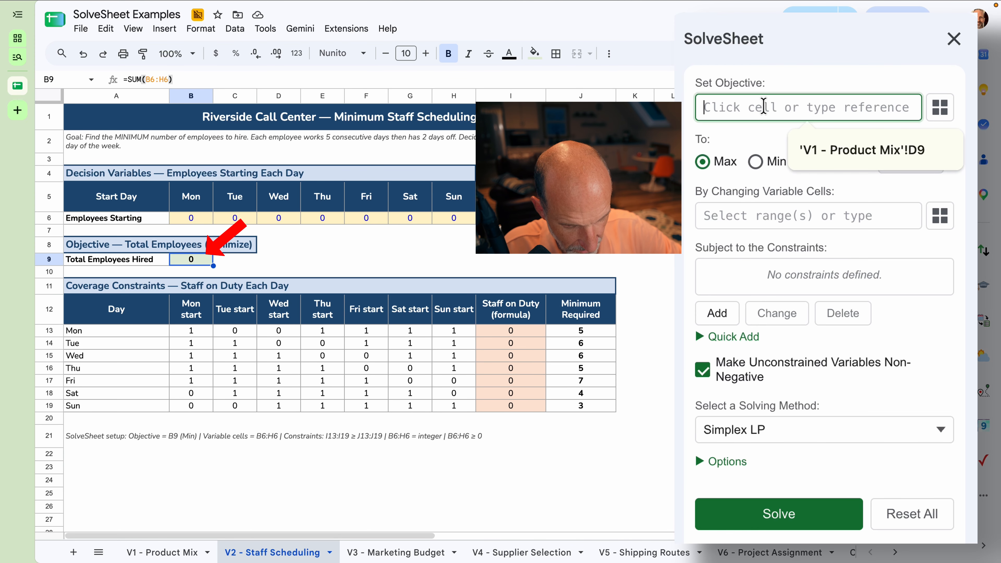
pyautogui.write('B9')
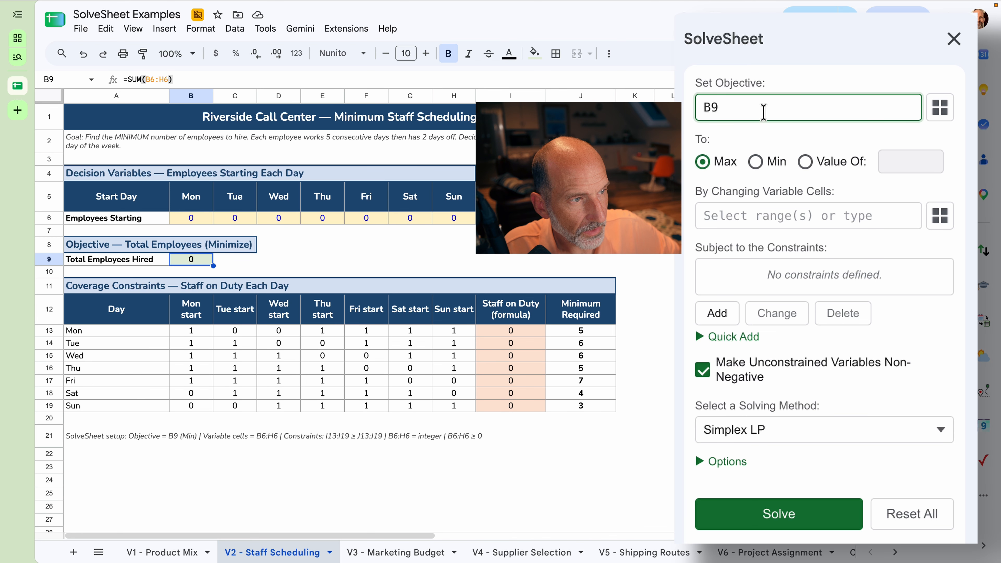
pyautogui.click(758, 165)
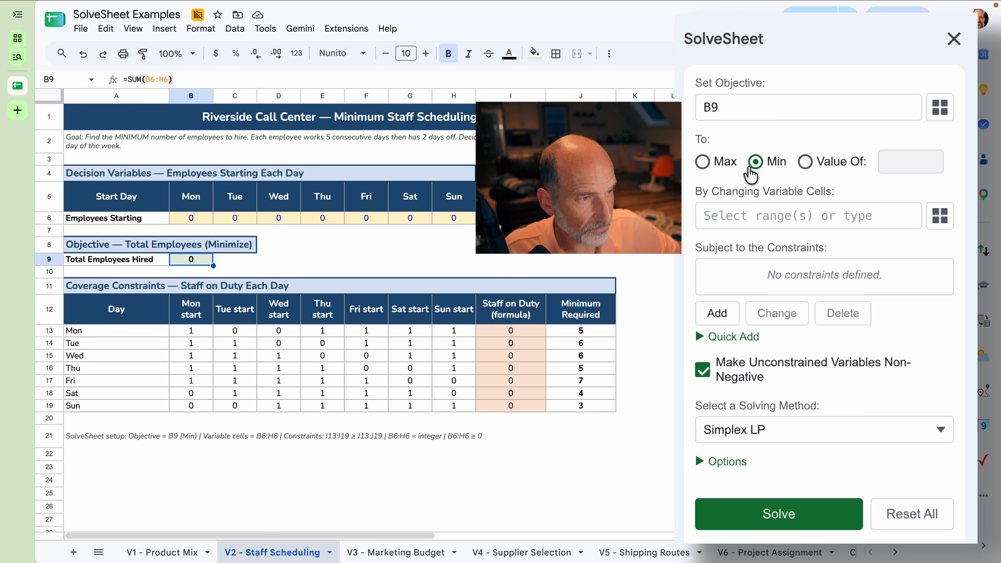
# Step: Set the solver's changing variable cells to the Employees Starting range B6:H6
pyautogui.click(735, 210)
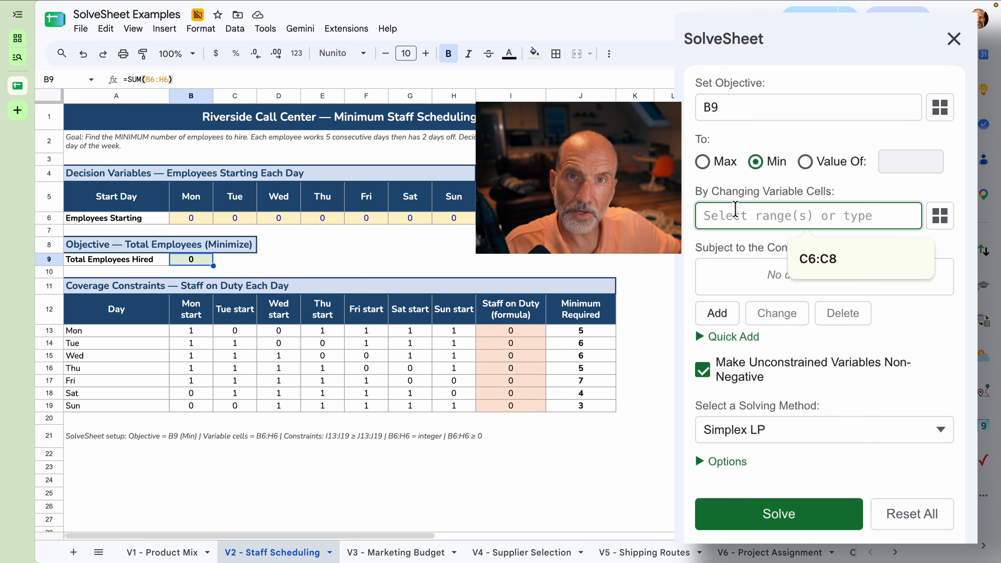
pyautogui.press('Escape')
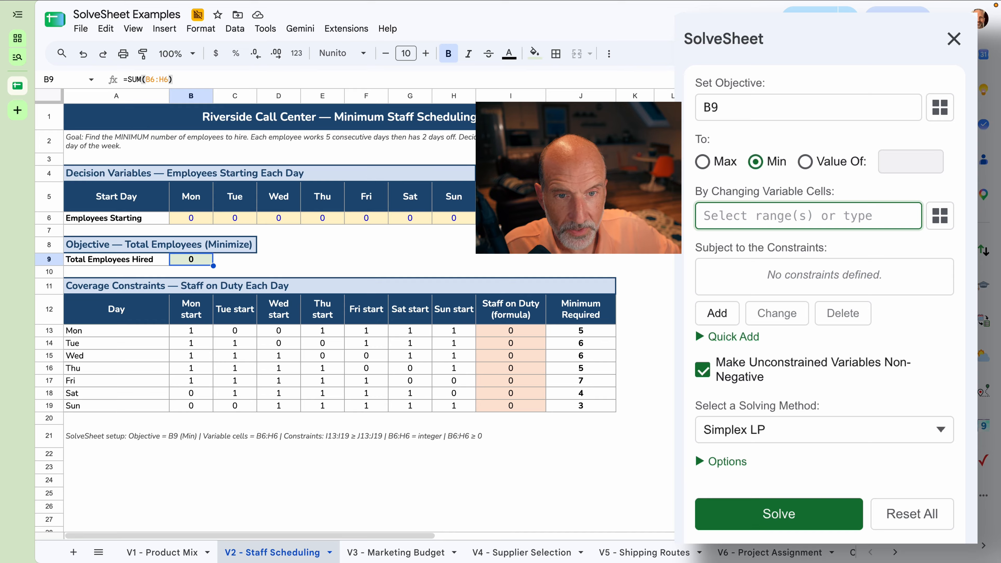
pyautogui.click(202, 219)
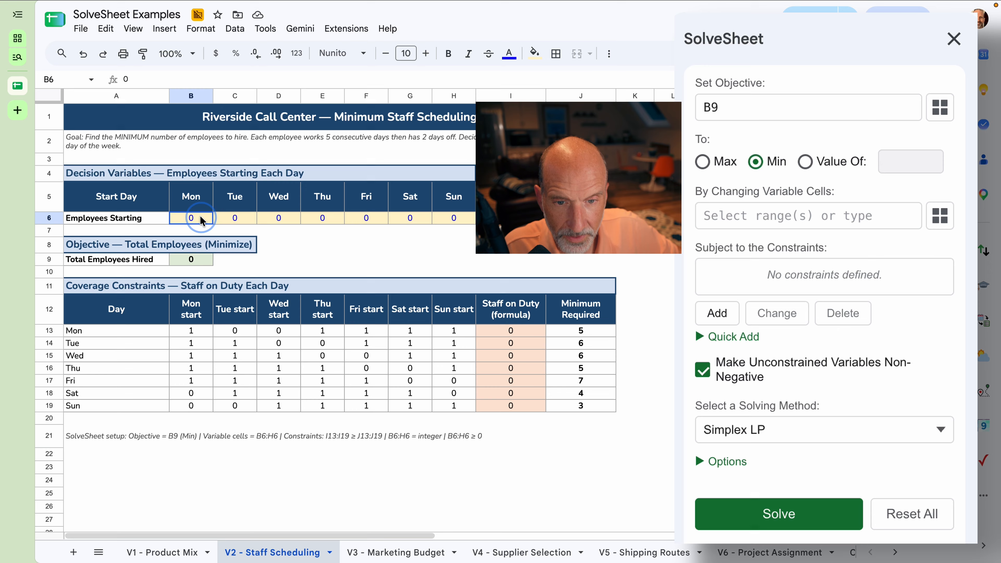
pyautogui.moveTo(201, 221); pyautogui.dragTo(453, 225)
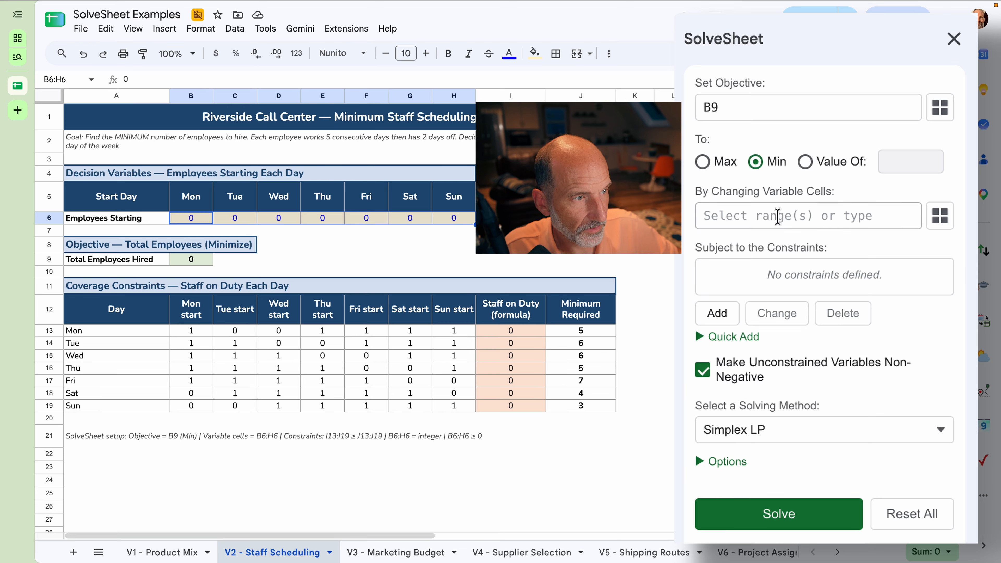
pyautogui.click(777, 216)
pyautogui.press('Escape')
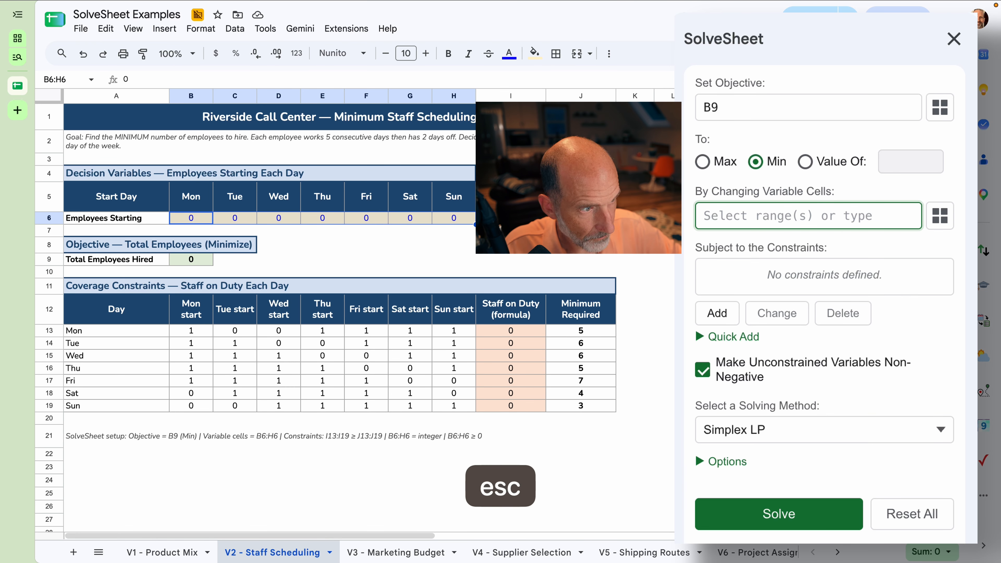
pyautogui.write('B')
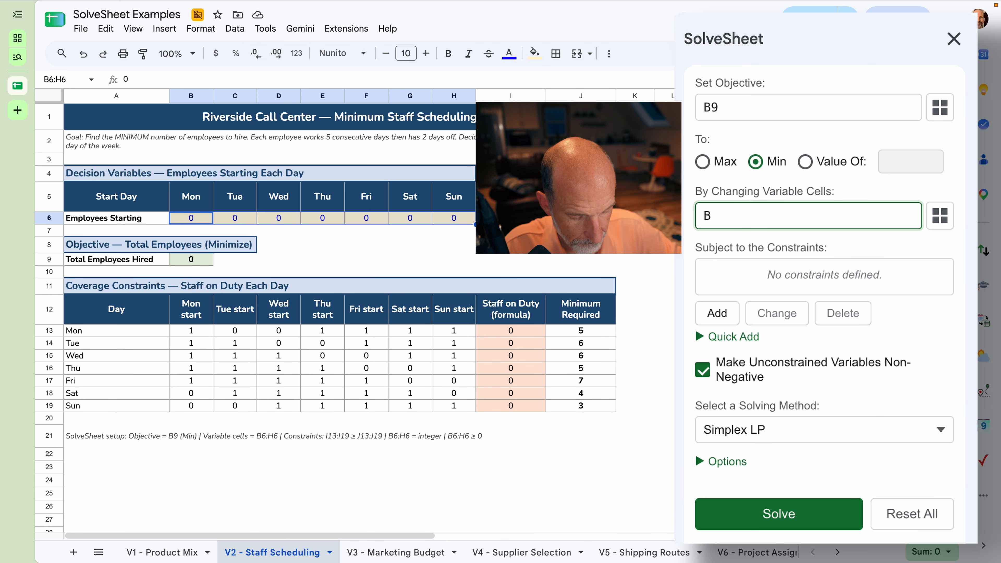
pyautogui.write('6:H6')
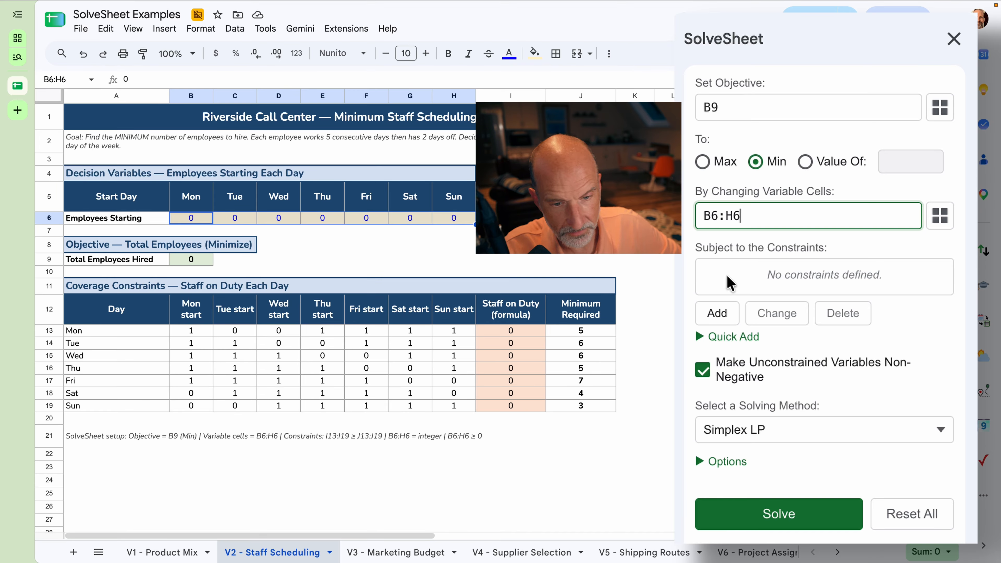
# Step: Examine the Minimum Required values and the Staff on Duty formula in the coverage constraints table
pyautogui.click(596, 334)
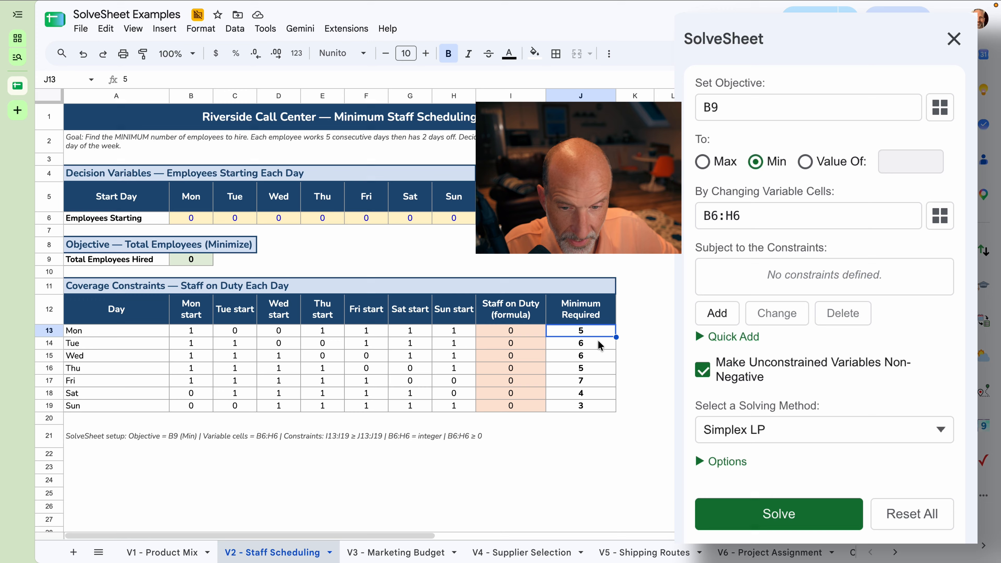
pyautogui.click(599, 347)
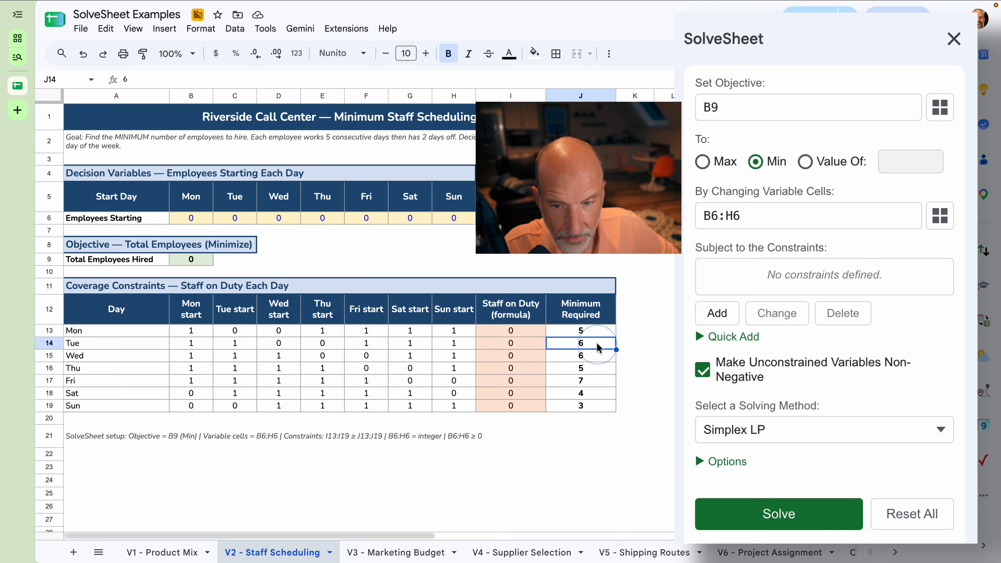
pyautogui.click(598, 358)
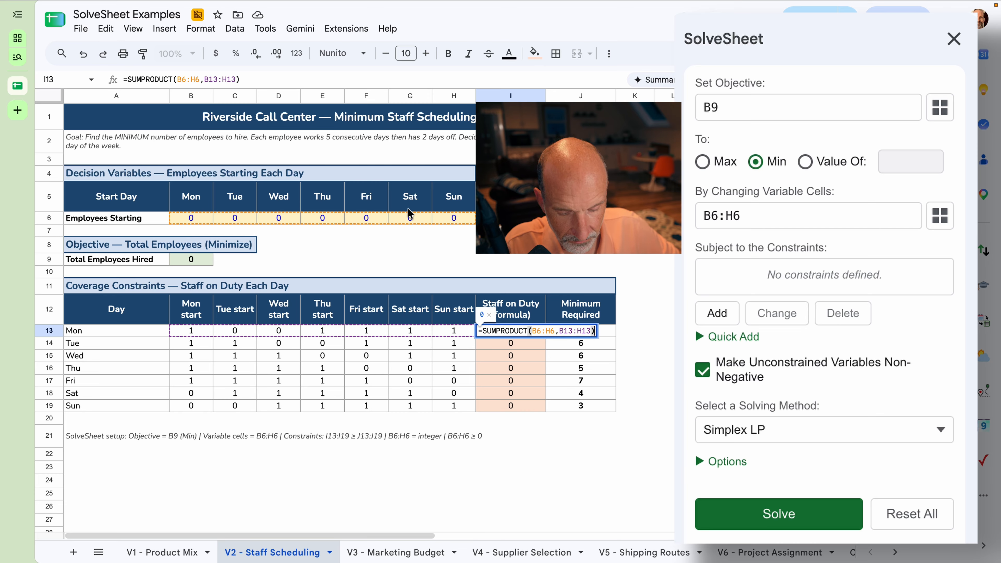
pyautogui.press('Escape')
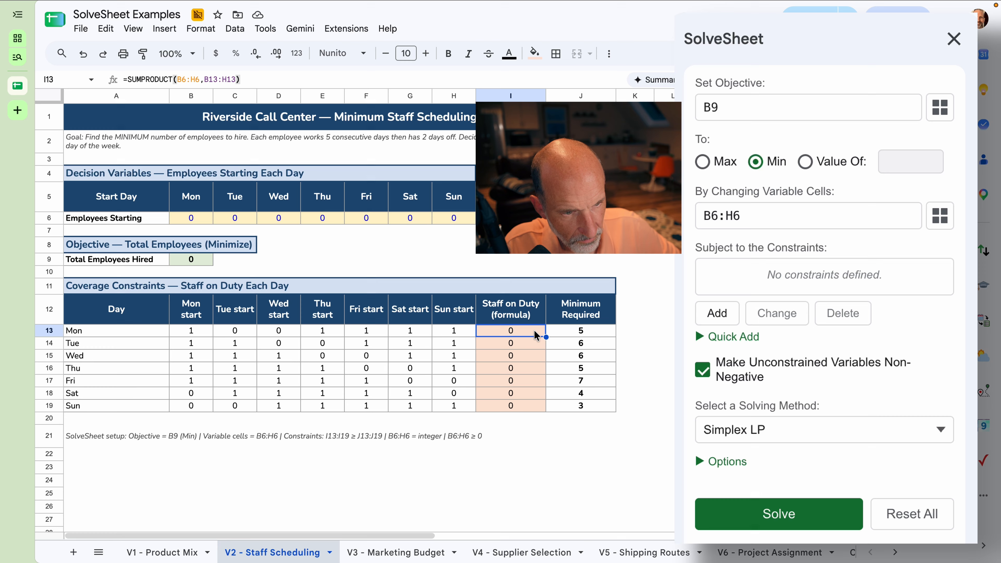
pyautogui.moveTo(536, 336); pyautogui.dragTo(533, 399)
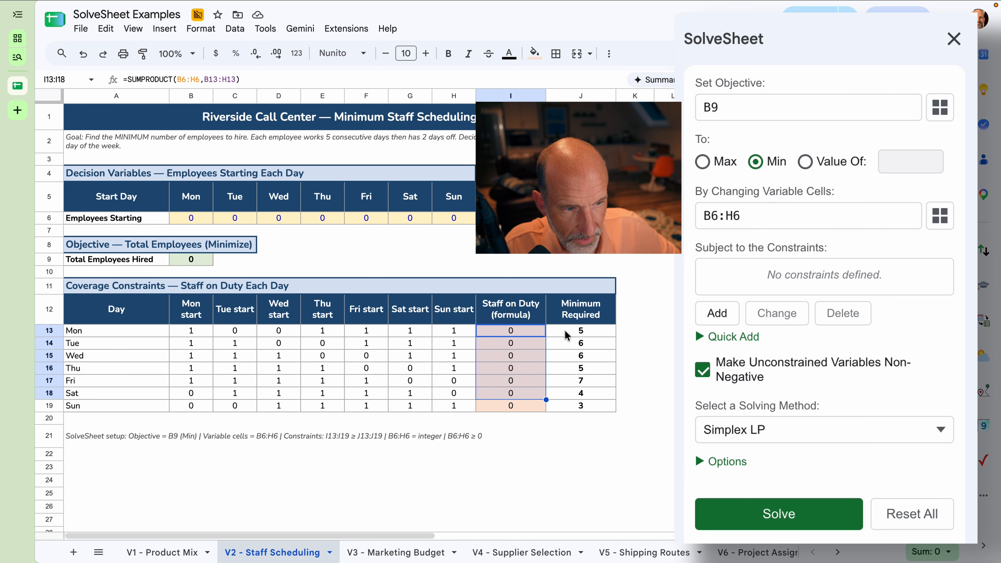
pyautogui.moveTo(568, 335); pyautogui.dragTo(573, 412)
pyautogui.click(666, 310)
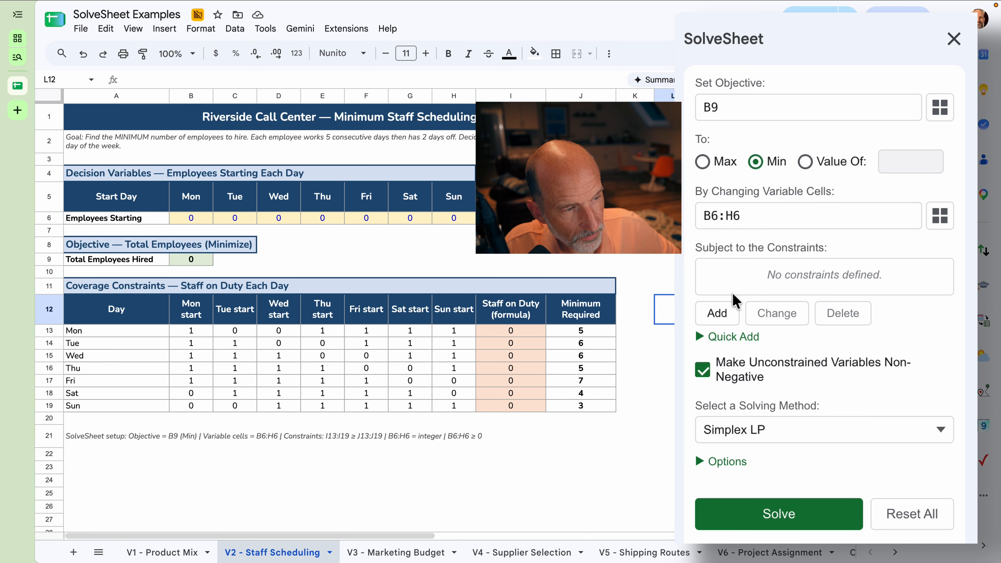
# Step: Write the quick-entry constraint I13:I19>=J13:J19 so staff on duty meets each day's minimum
pyautogui.click(739, 339)
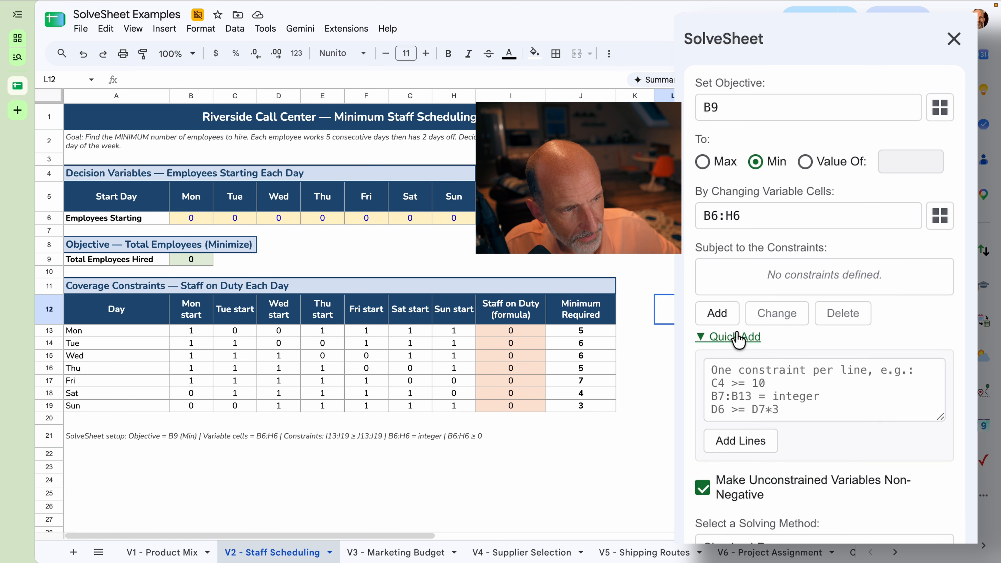
pyautogui.click(743, 381)
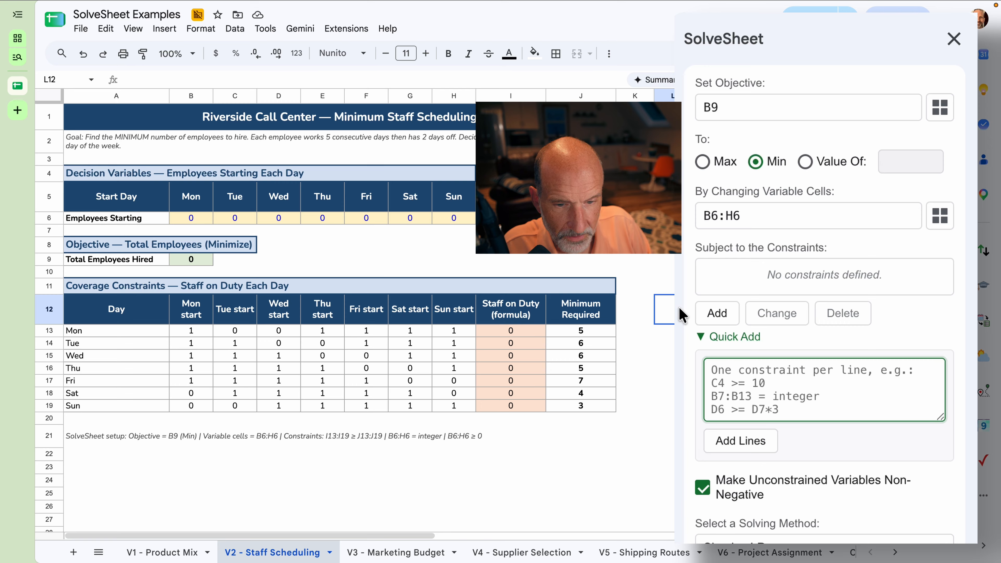
pyautogui.write('13')
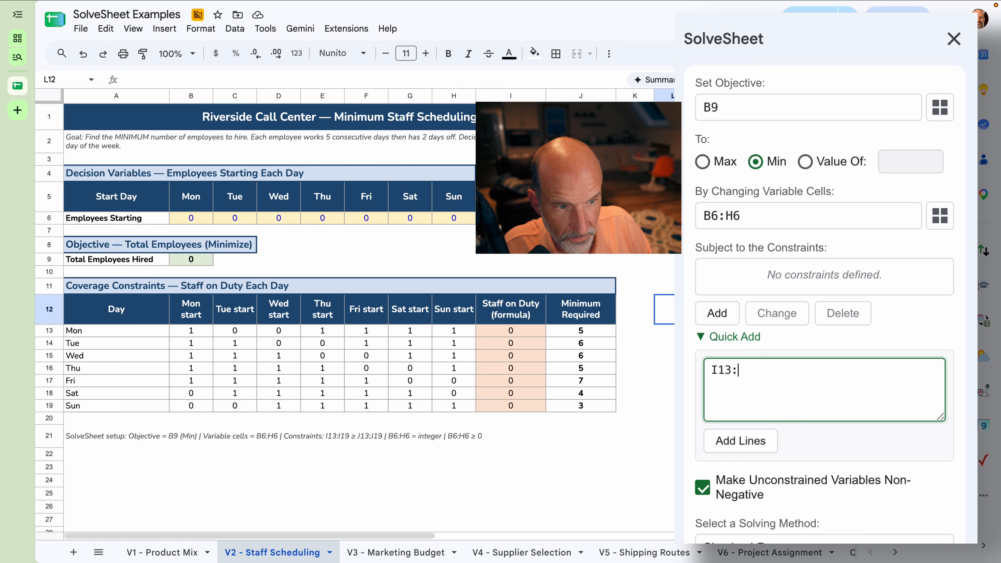
pyautogui.write(':I')
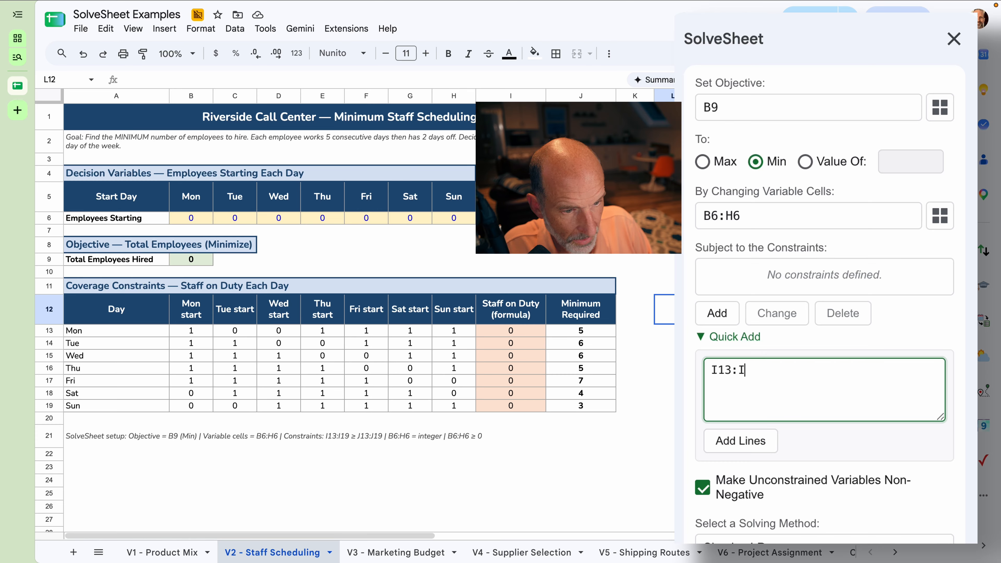
pyautogui.write('19')
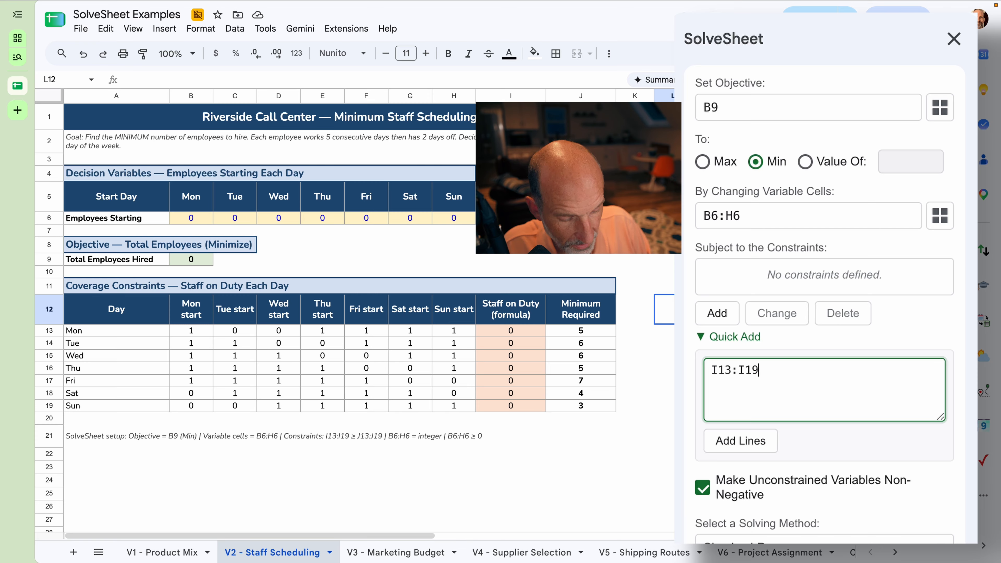
pyautogui.write('>')
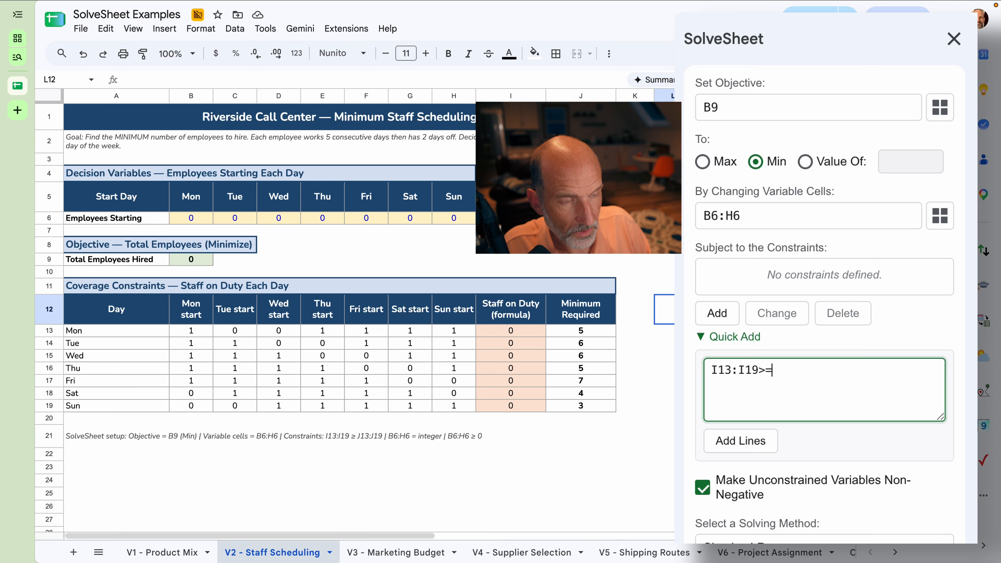
pyautogui.write('=J13')
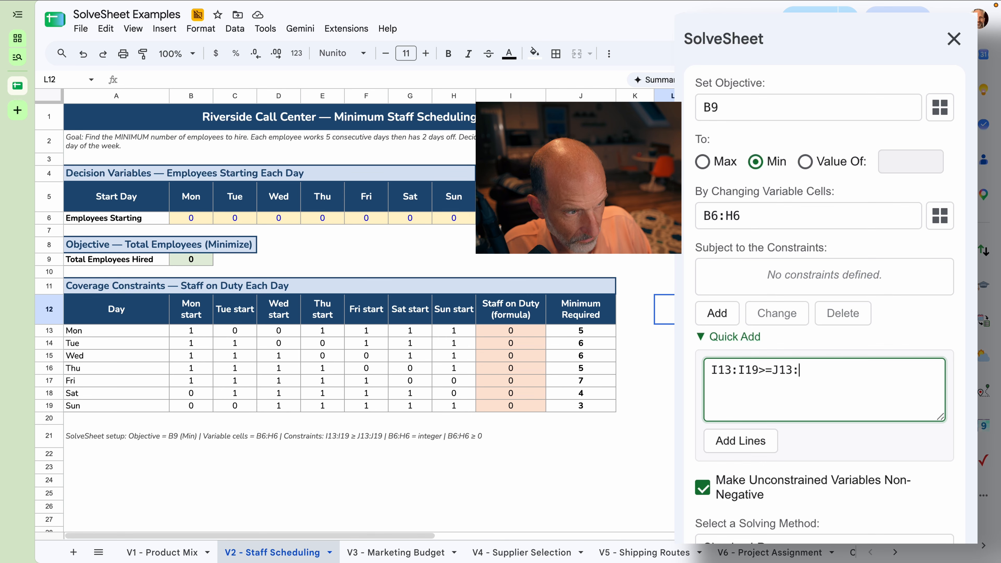
pyautogui.write(':J19')
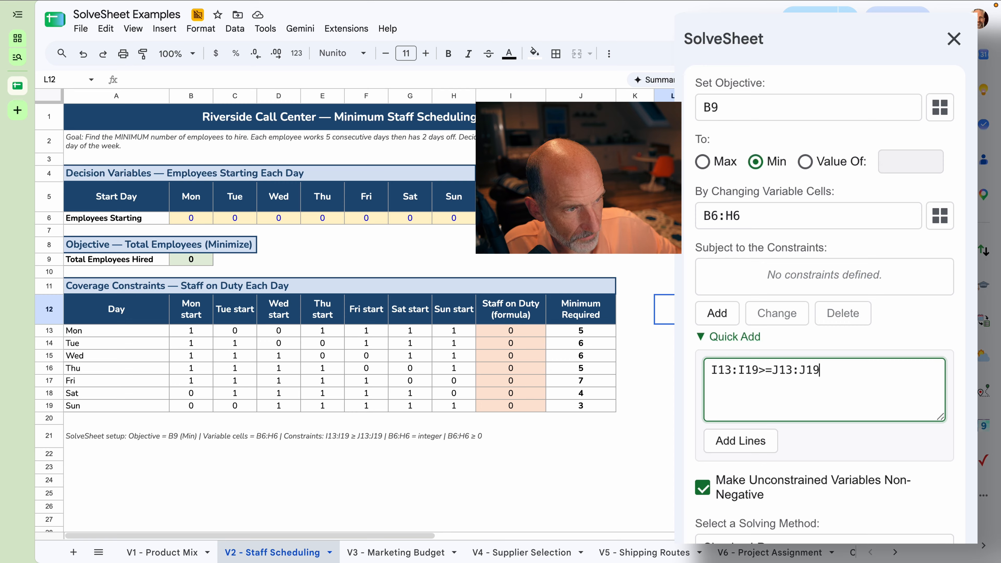
# Step: Write a second constraint line making B6:H6 integer (INT), and add both lines to the solver's constraints
pyautogui.press('Return')
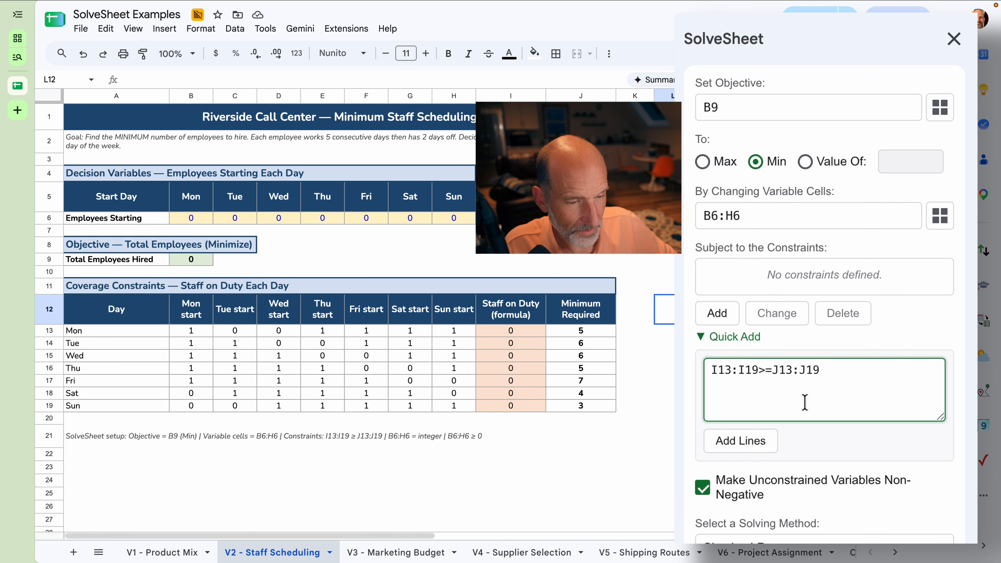
pyautogui.write('B')
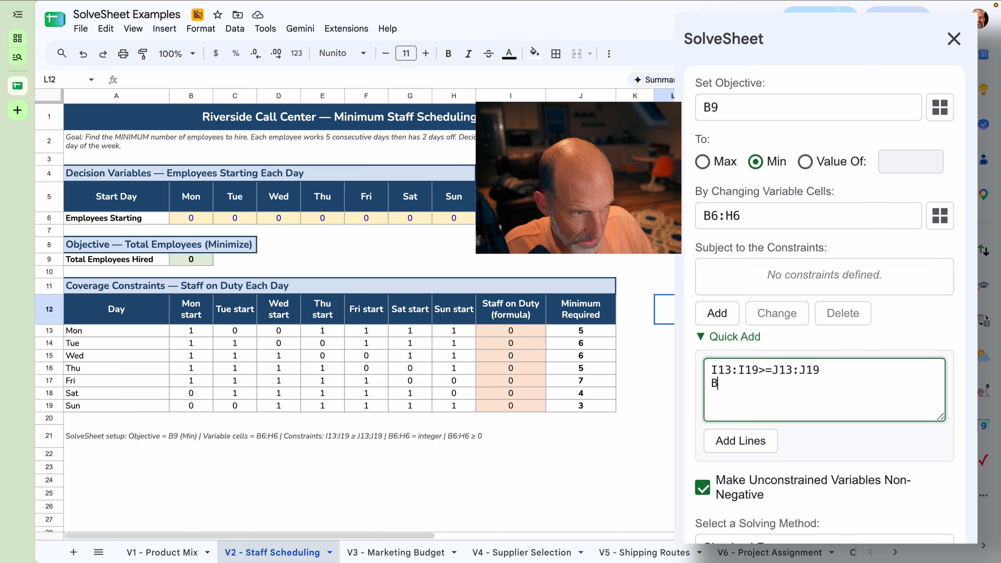
pyautogui.write('6')
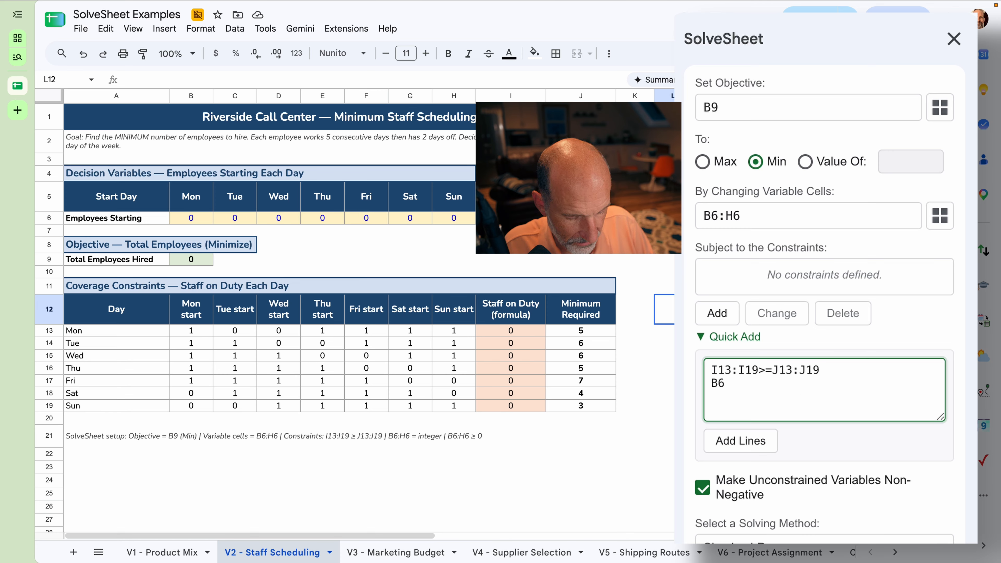
pyautogui.write(':H6')
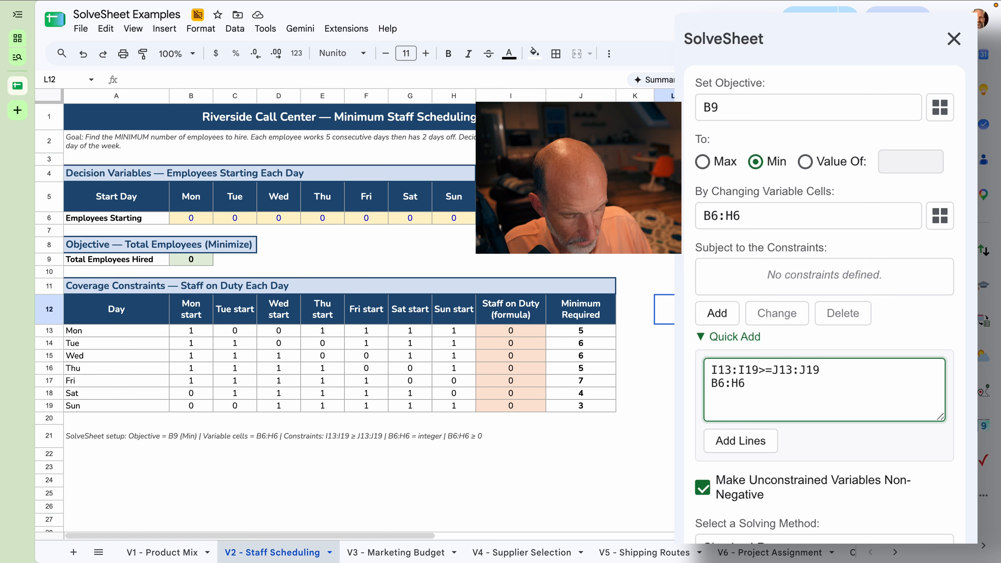
pyautogui.write('=INT')
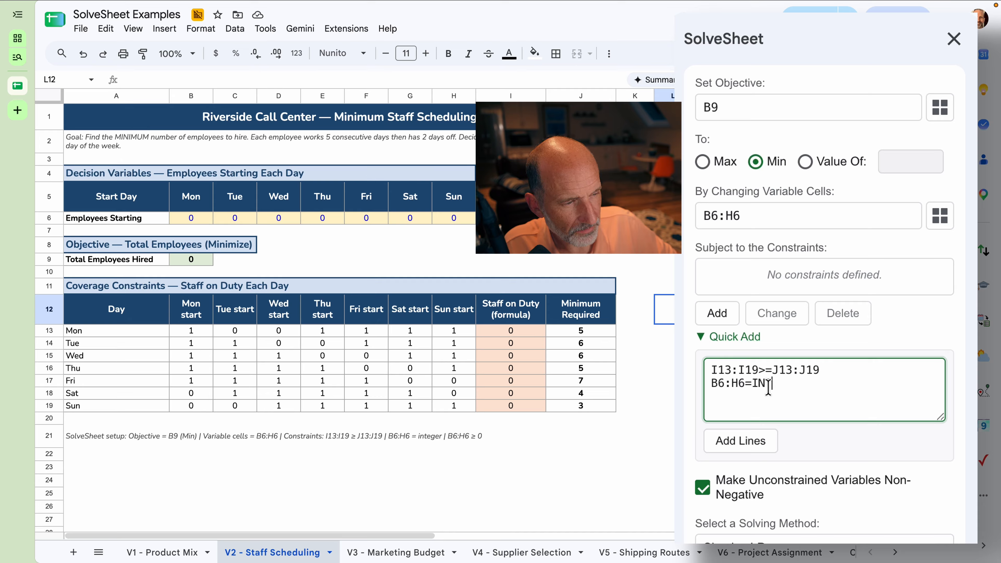
pyautogui.click(754, 449)
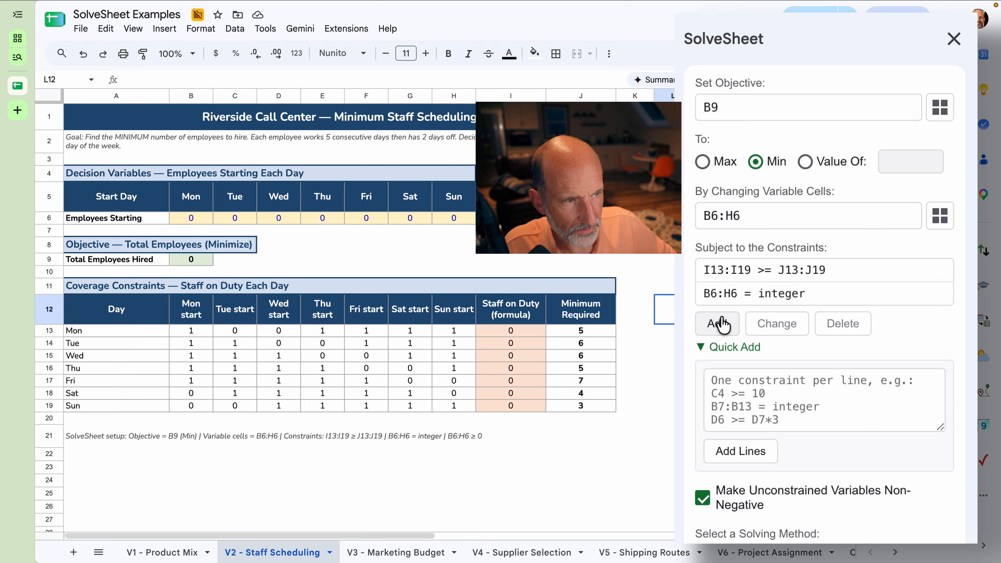
# Step: Review the operator choices available for a single constraint in the Add Constraint dialog, and close it without adding one
pyautogui.click(702, 347)
pyautogui.click(724, 328)
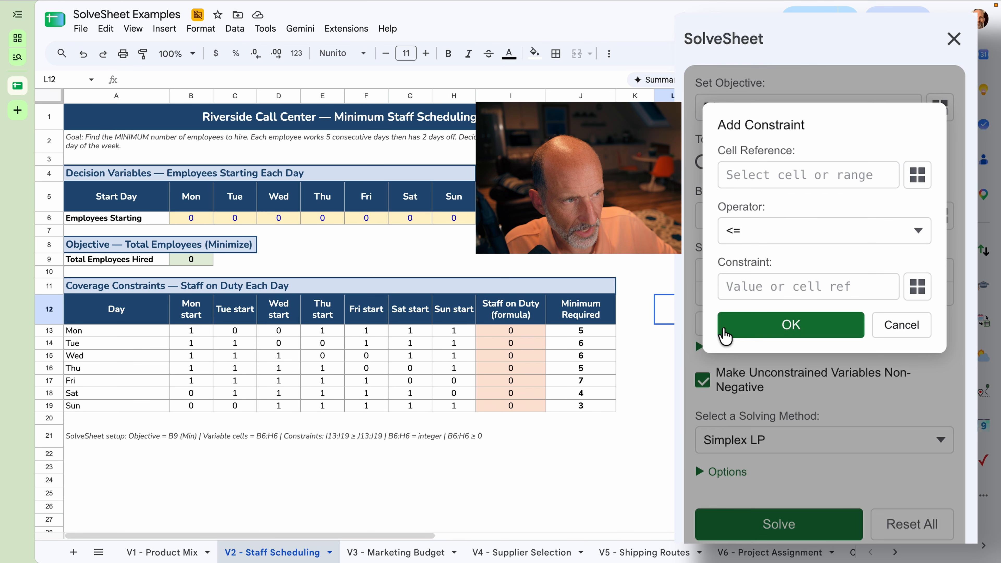
pyautogui.click(785, 237)
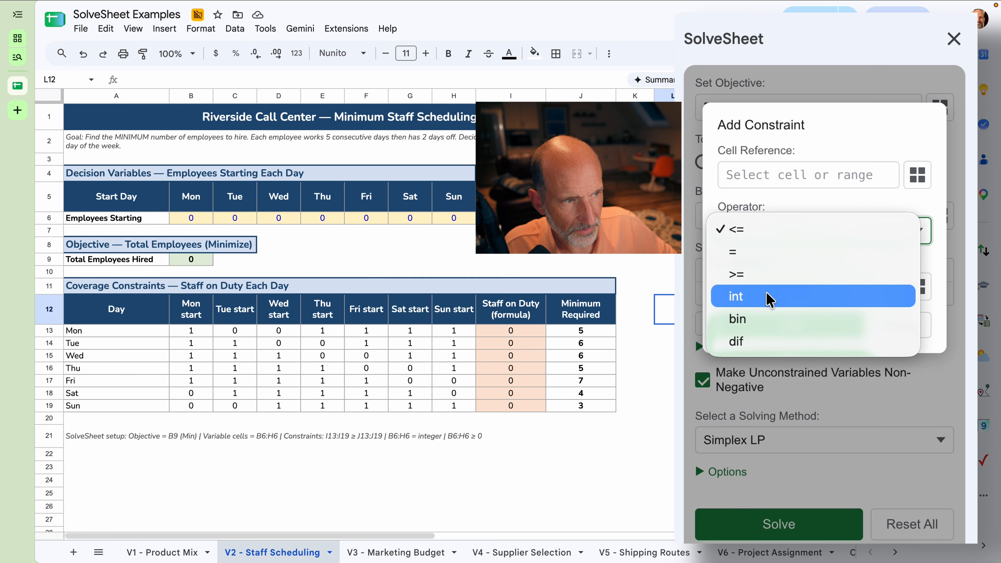
pyautogui.click(928, 143)
pyautogui.click(895, 326)
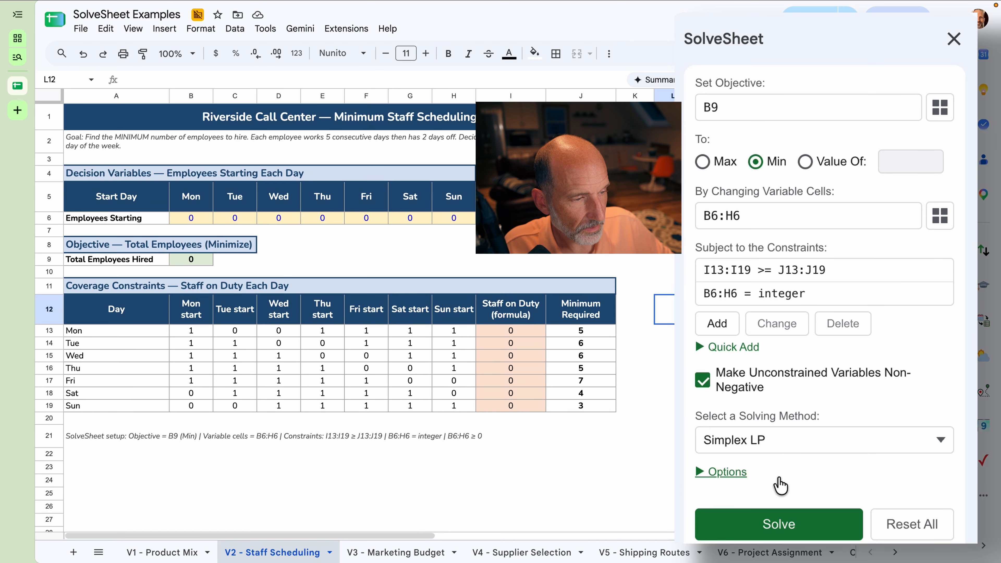
# Step: Solve the staffing model with the Simplex LP method and generate an answer report for the solution
pyautogui.click(783, 527)
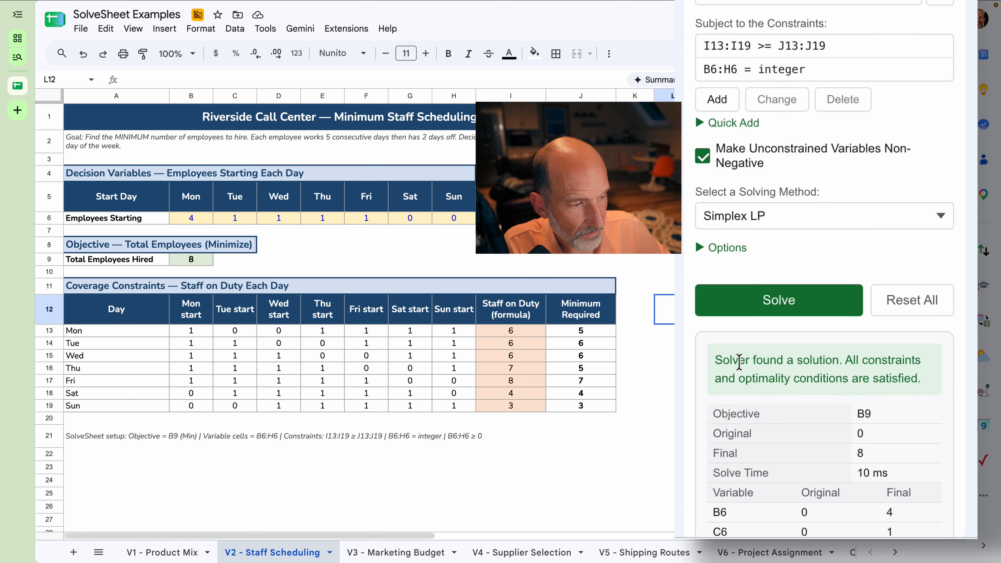
pyautogui.scroll(-7, 741, 357)
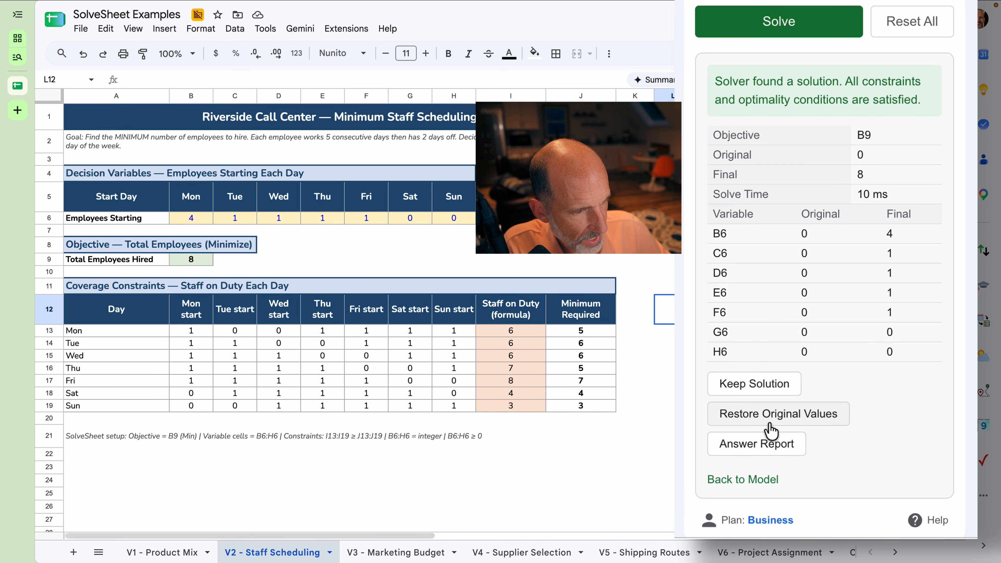
pyautogui.click(770, 444)
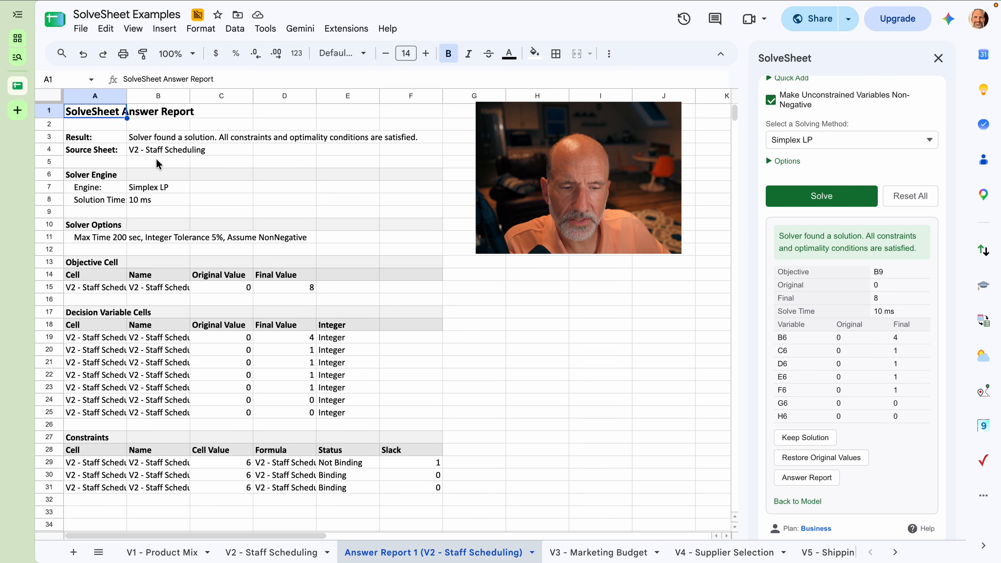
# Step: Examine the answer report's objective, decision variables and constraint status and slack, and return to the V2 - Staff Scheduling sheet
pyautogui.scroll(-6, 329, 419)
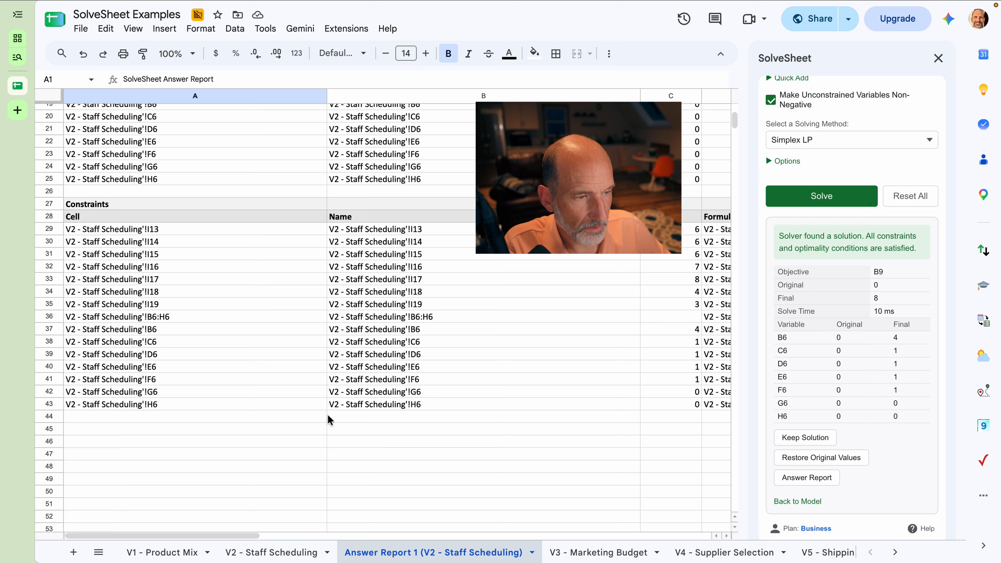
pyautogui.scroll(3, 328, 415)
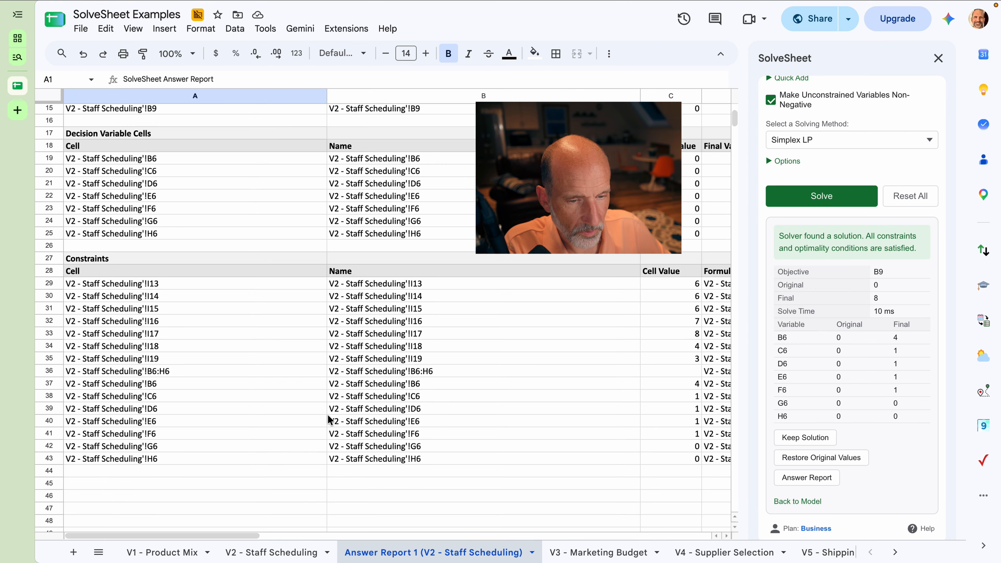
pyautogui.scroll(5, 330, 420)
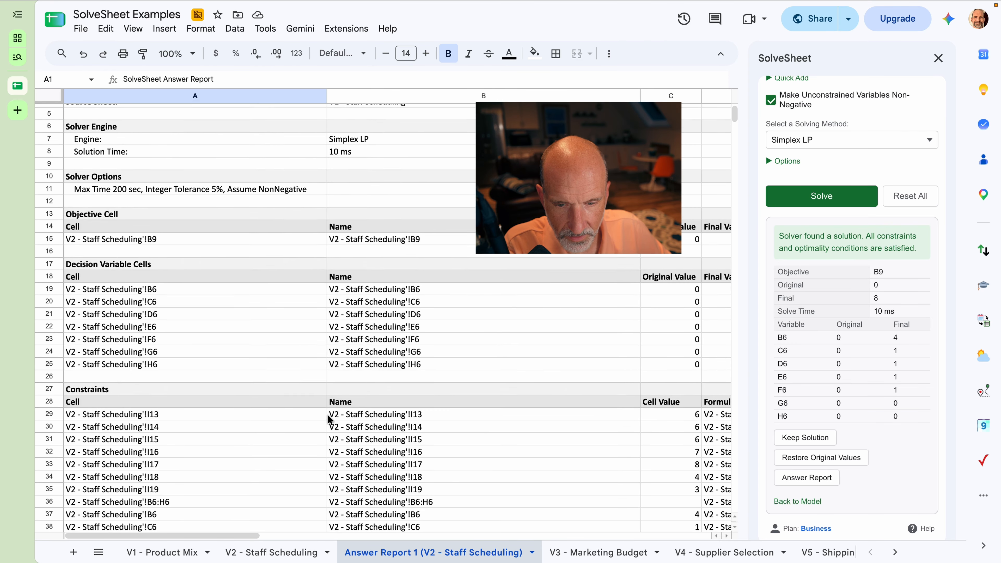
pyautogui.hscroll(3, 330, 419)
pyautogui.scroll(-2, 330, 419)
pyautogui.scroll(-3, 330, 420)
pyautogui.hscroll(4, 330, 419)
pyautogui.scroll(2, 330, 420)
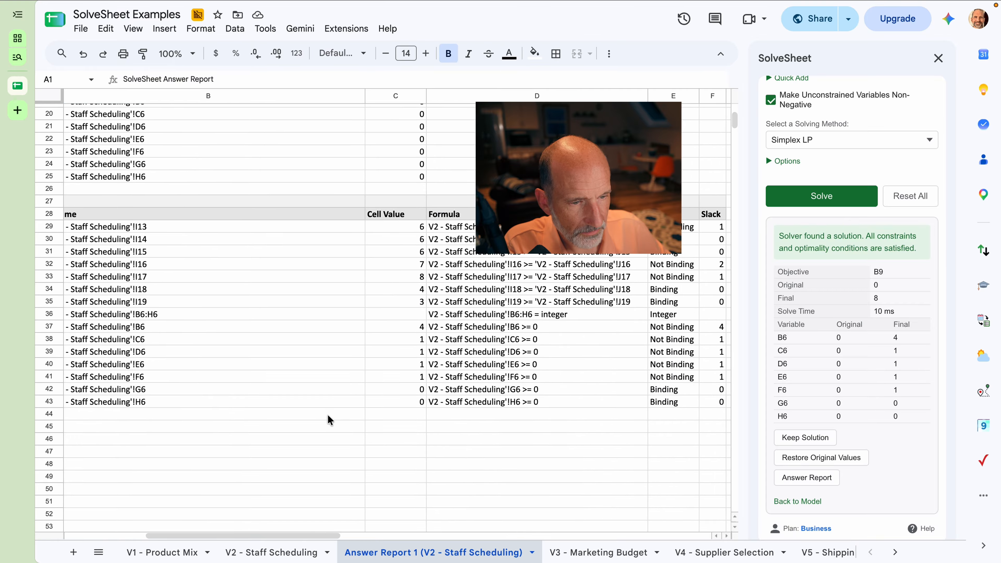
pyautogui.hscroll(-4, 328, 415)
pyautogui.scroll(5, 328, 415)
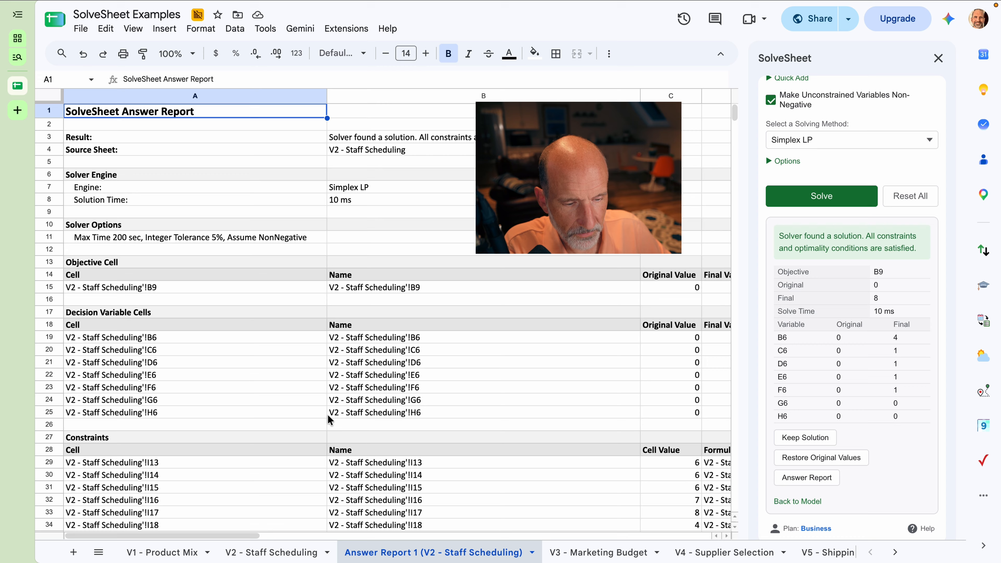
pyautogui.click(279, 554)
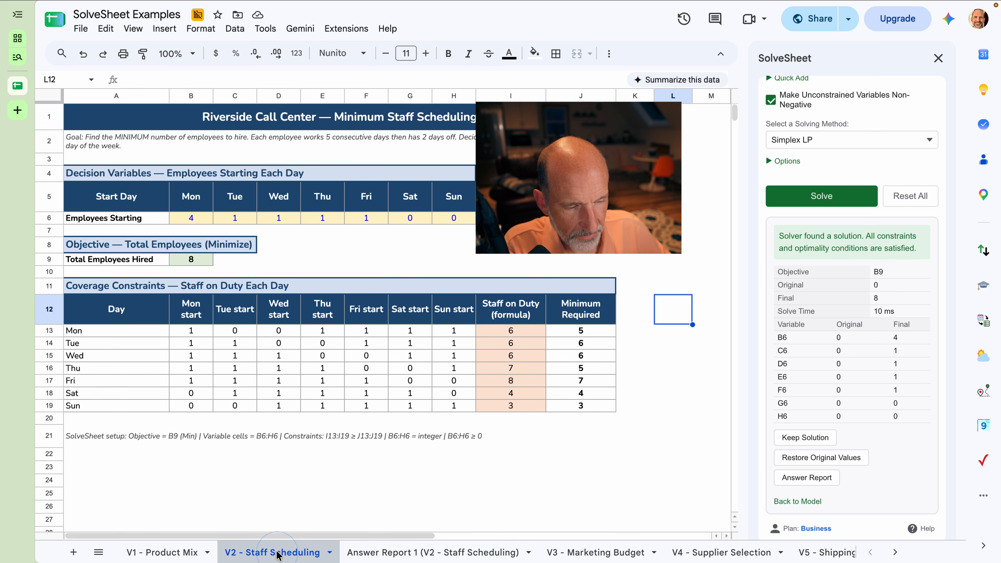